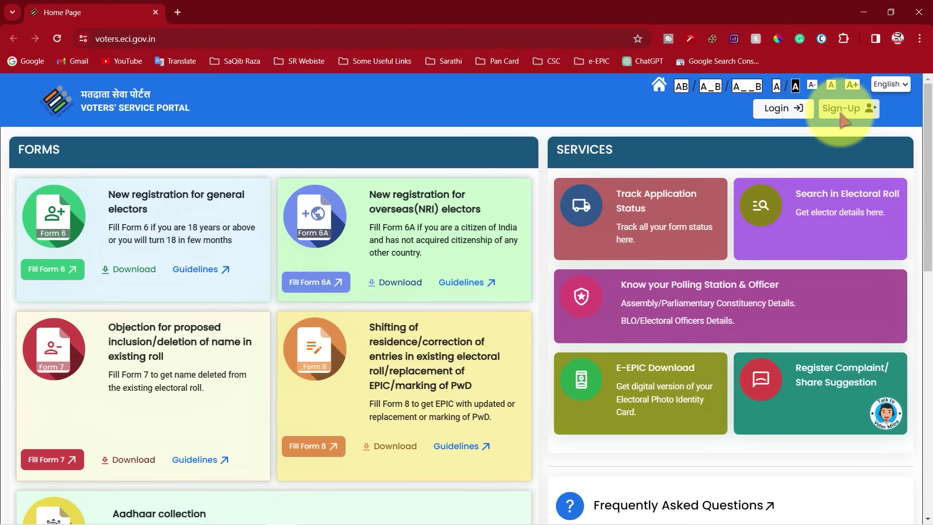
Start account sign-up and compare the Overseas and Resident Elector registration tabs.
{"action": "left_click", "coordinate": [777, 189]}
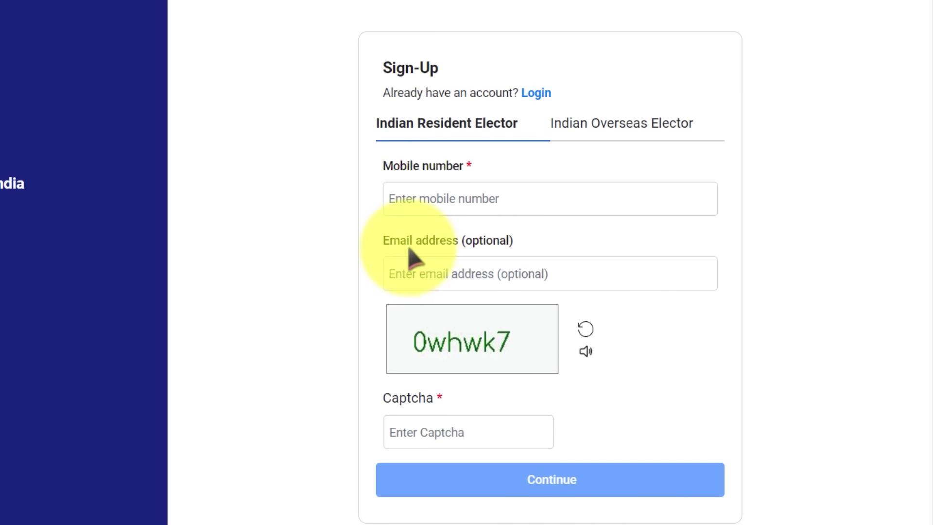
{"action": "left_click", "coordinate": [512, 243]}
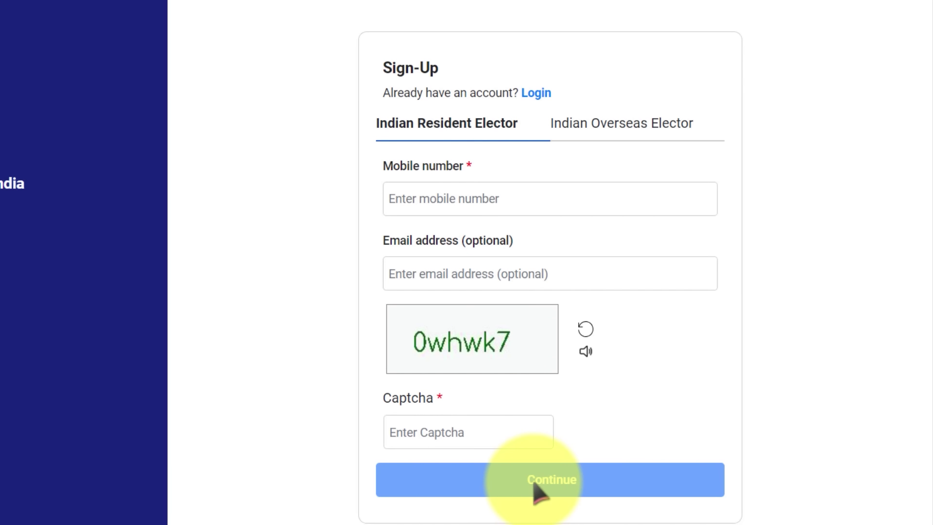
{"action": "left_click", "coordinate": [651, 133]}
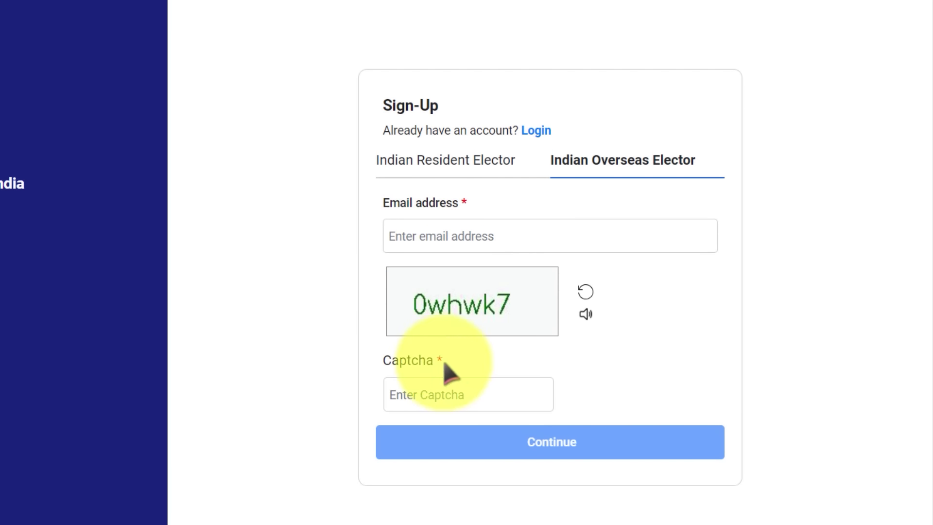
{"action": "left_click", "coordinate": [388, 160]}
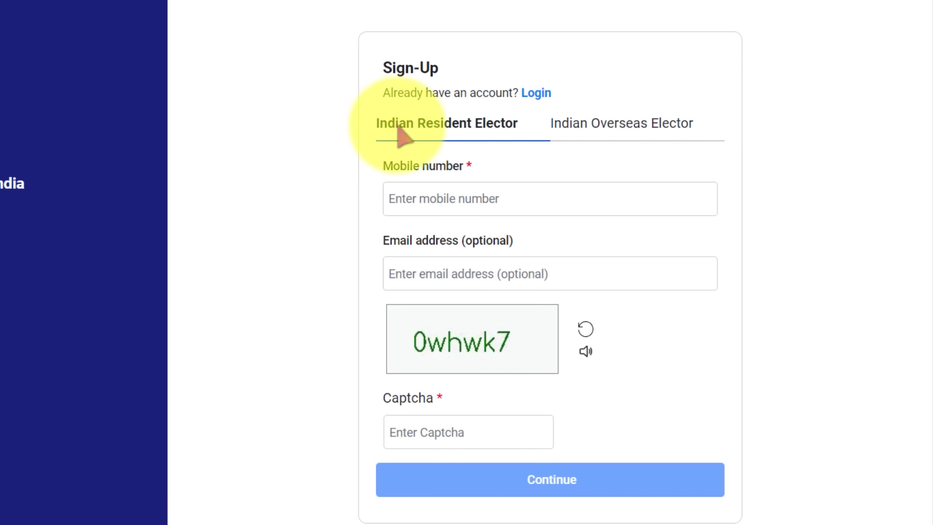
Enter the mobile number and captcha as a Resident Elector and continue to the name step.
{"action": "left_click", "coordinate": [424, 210]}
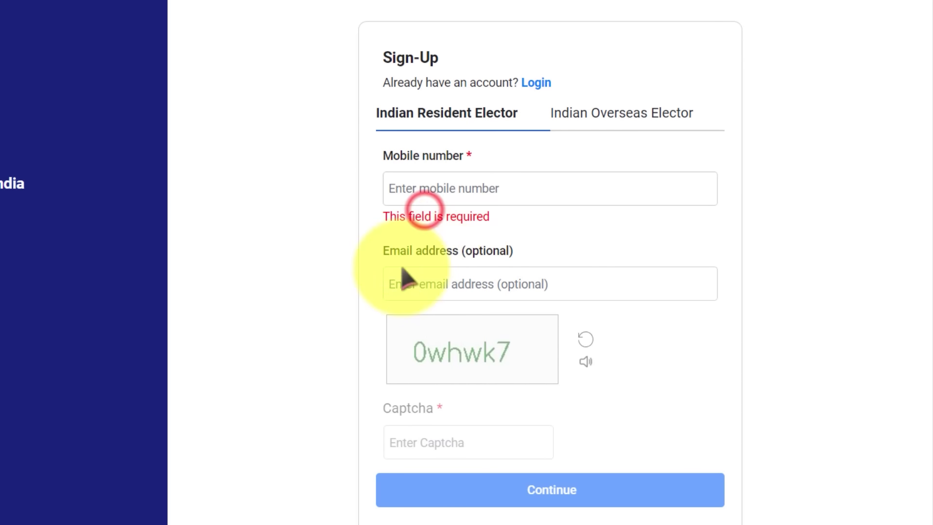
{"action": "left_click", "coordinate": [495, 190]}
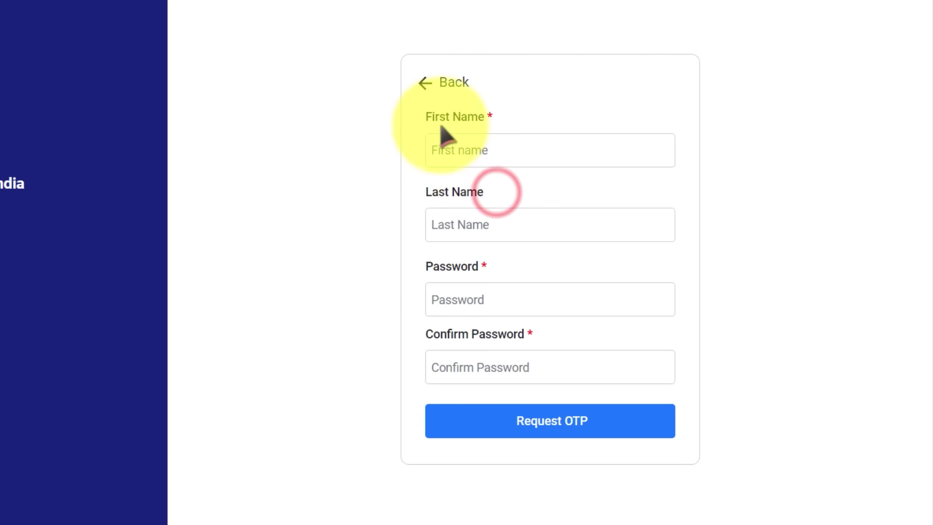
{"action": "left_click_drag", "start_coordinate": [445, 117], "coordinate": [529, 119]}
Review the Last Name, Password and Confirm Password fields, then request the account OTP.
{"action": "left_click_drag", "start_coordinate": [426, 191], "coordinate": [530, 201]}
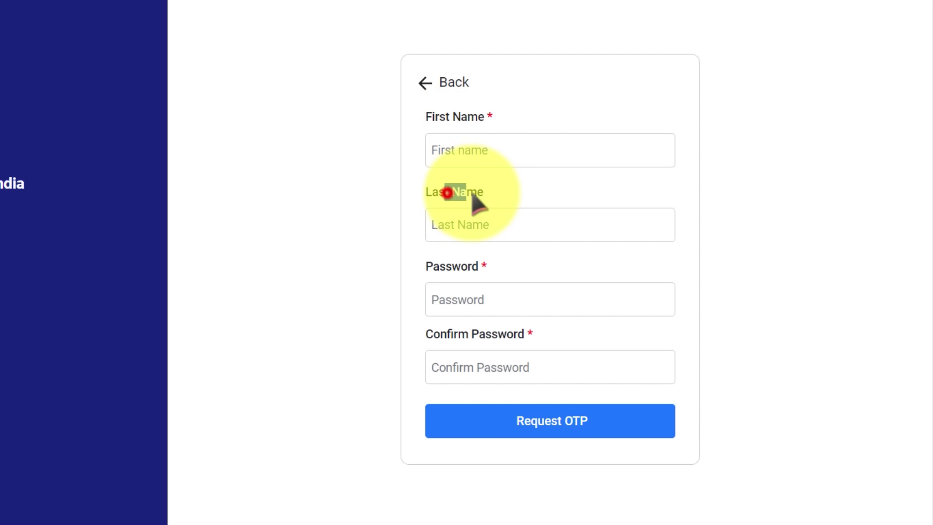
{"action": "left_click_drag", "start_coordinate": [426, 265], "coordinate": [485, 269]}
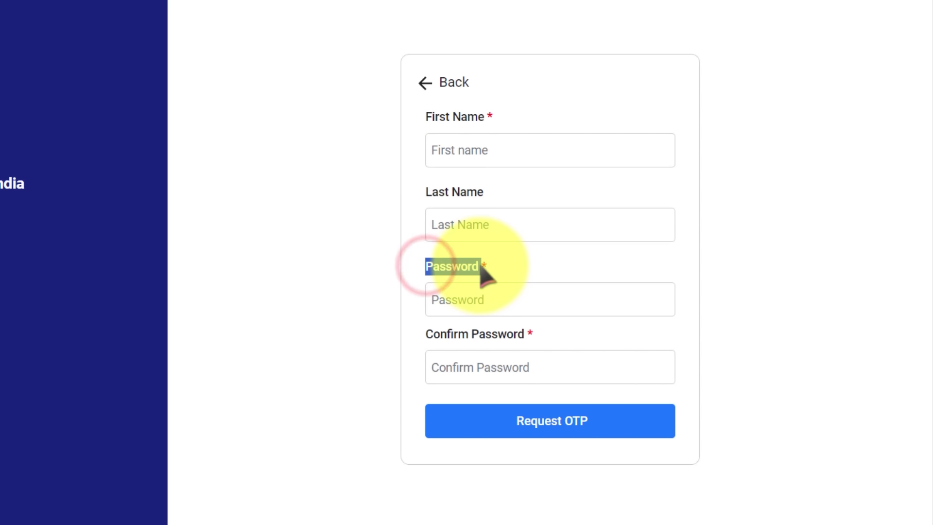
{"action": "left_click_drag", "start_coordinate": [426, 334], "coordinate": [534, 337]}
{"action": "left_click", "coordinate": [537, 342]}
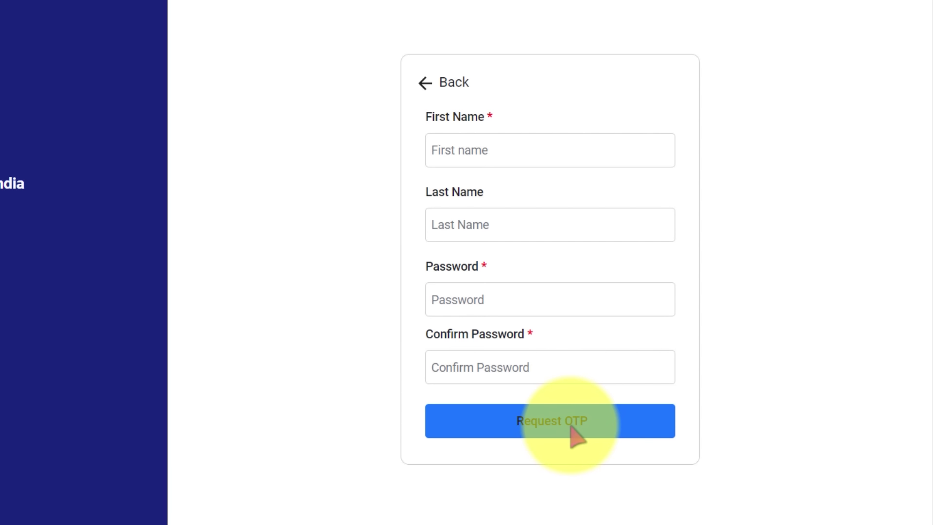
{"action": "left_click", "coordinate": [572, 428]}
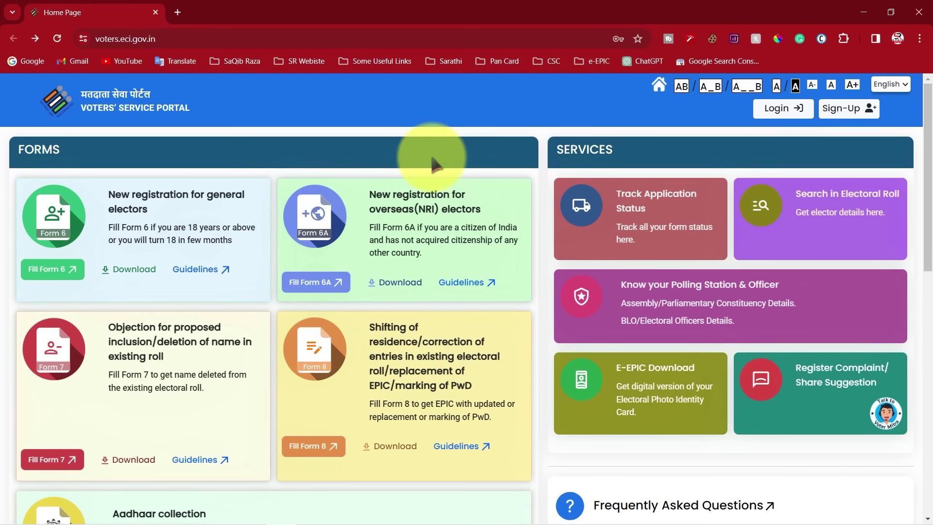
Log in to the portal and open Fill Form 8 from the home page.
{"action": "left_click", "coordinate": [780, 110]}
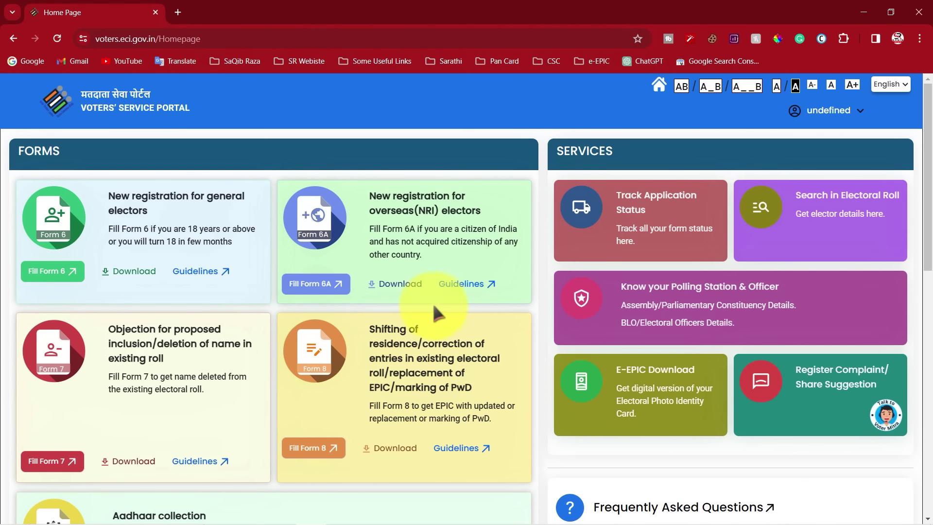
{"action": "left_click", "coordinate": [313, 448]}
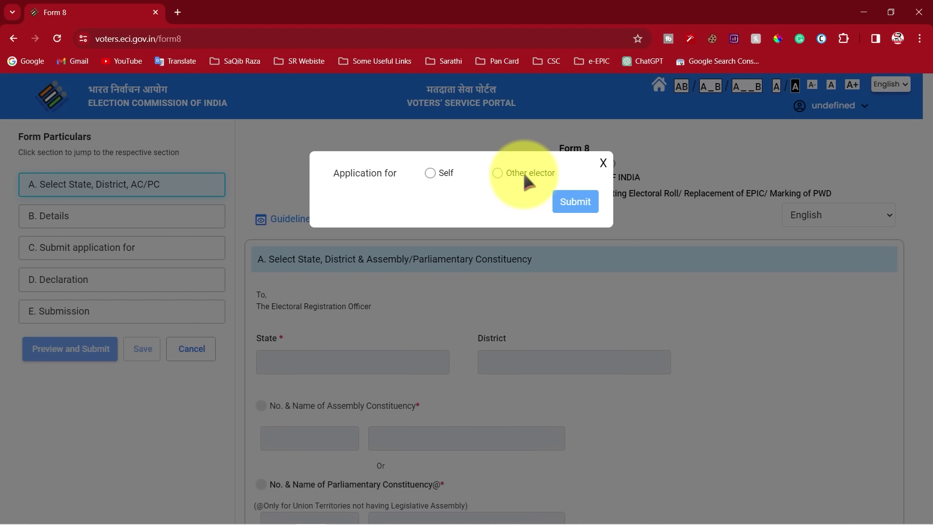
Apply for Other elector, fetch their record by EPIC number, and confirm the Uttarakhand roll entry.
{"action": "left_click", "coordinate": [498, 173]}
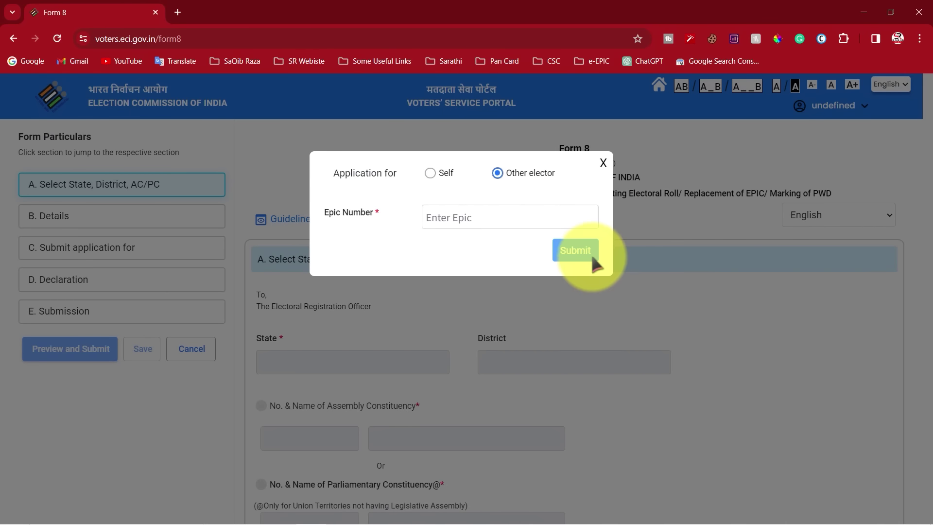
{"action": "left_click", "coordinate": [477, 217]}
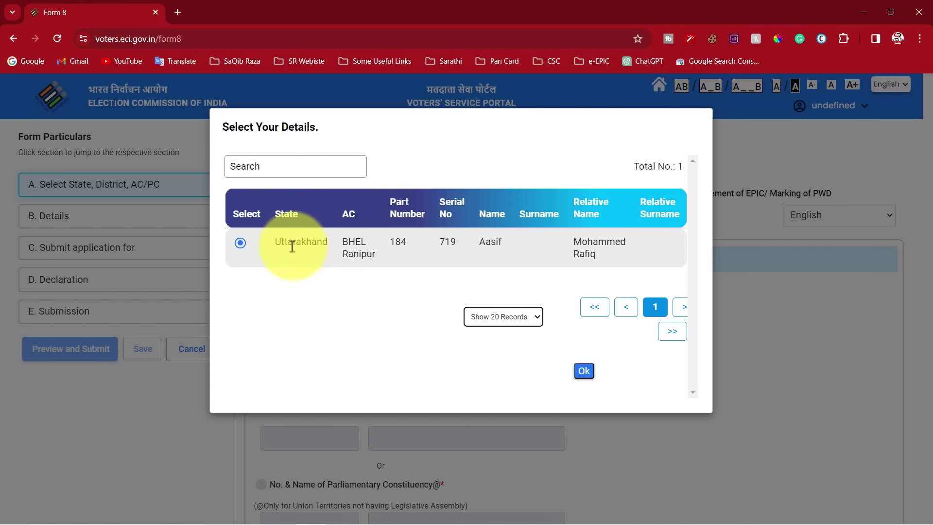
{"action": "left_click_drag", "start_coordinate": [288, 243], "coordinate": [313, 245]}
{"action": "left_click", "coordinate": [313, 244]}
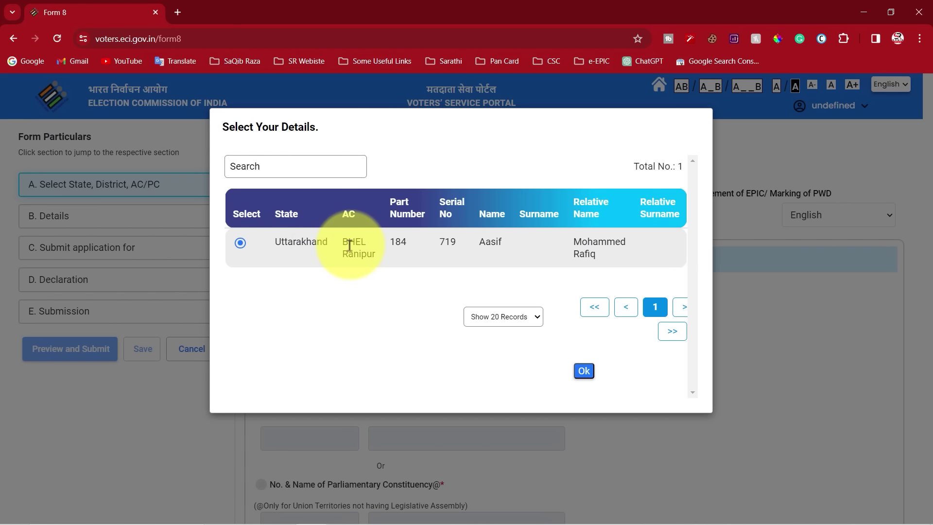
{"action": "left_click_drag", "start_coordinate": [480, 243], "coordinate": [500, 243]}
{"action": "left_click", "coordinate": [500, 242]}
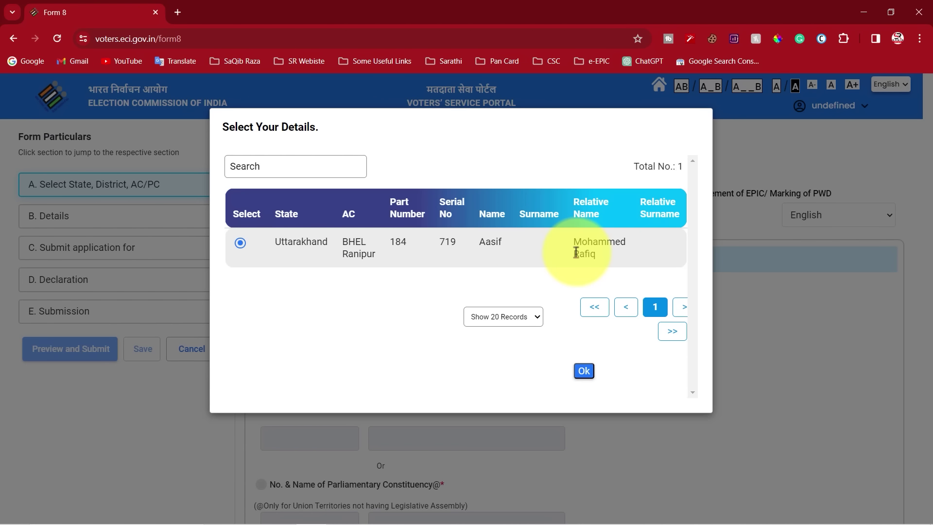
{"action": "left_click", "coordinate": [582, 371]}
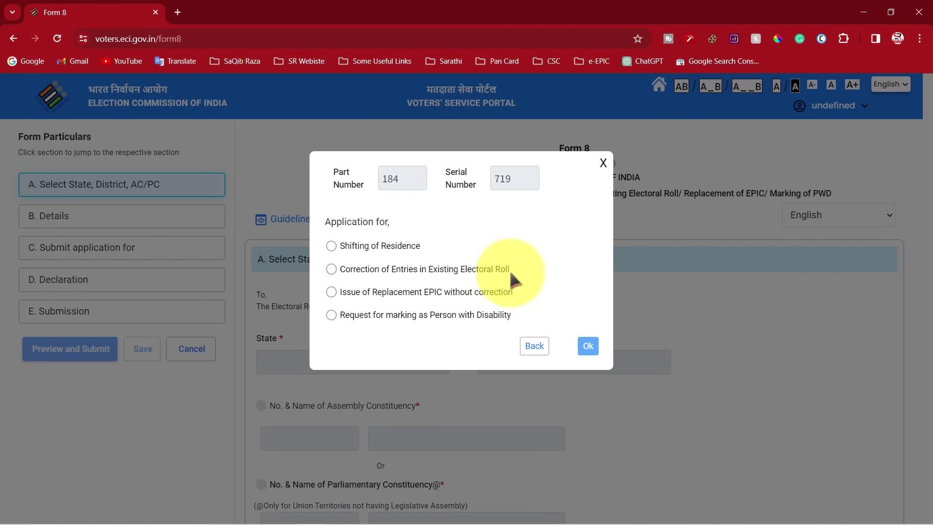
Choose Correction of Entries in Existing Electoral Roll and pass section A (Uttarakhand, Haridwar, BHEL Ranipur).
{"action": "left_click", "coordinate": [330, 269]}
{"action": "left_click", "coordinate": [585, 346]}
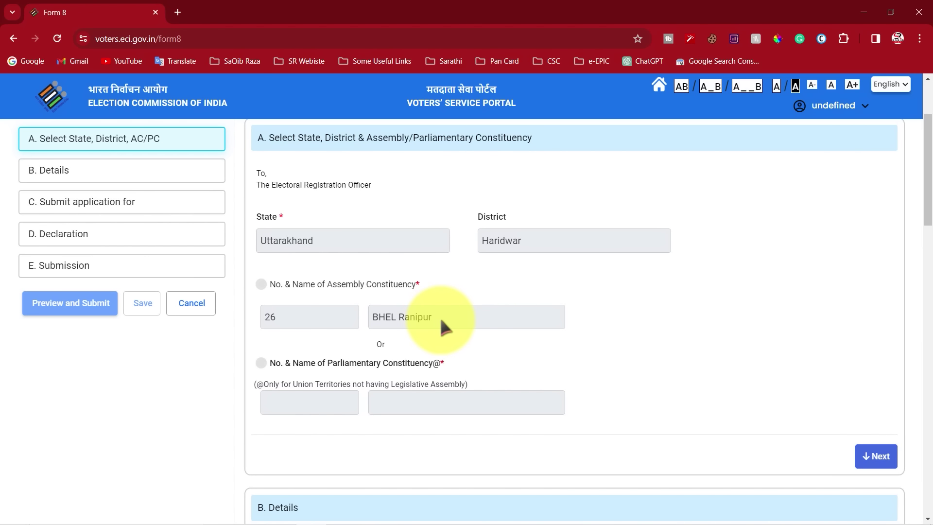
{"action": "left_click", "coordinate": [874, 460]}
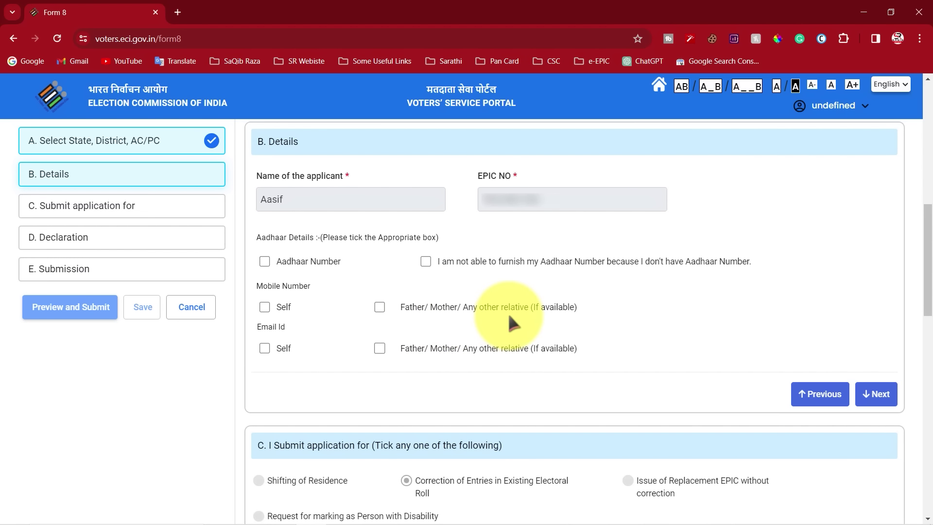
{"action": "left_click", "coordinate": [379, 307]}
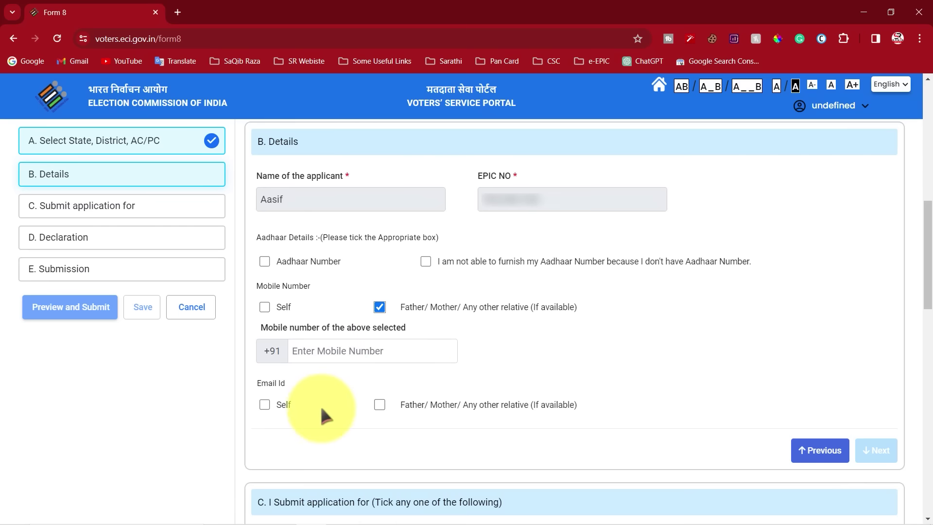
{"action": "left_click", "coordinate": [422, 404]}
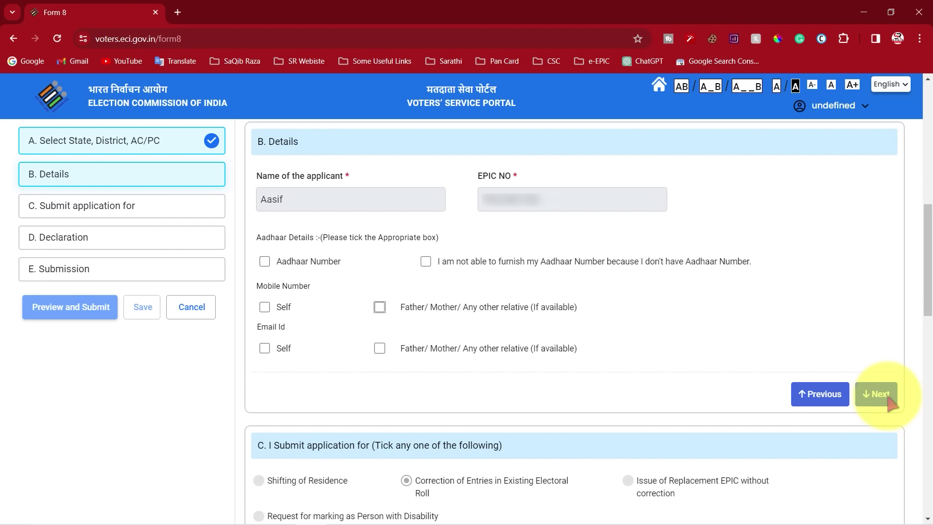
{"action": "left_click", "coordinate": [880, 394]}
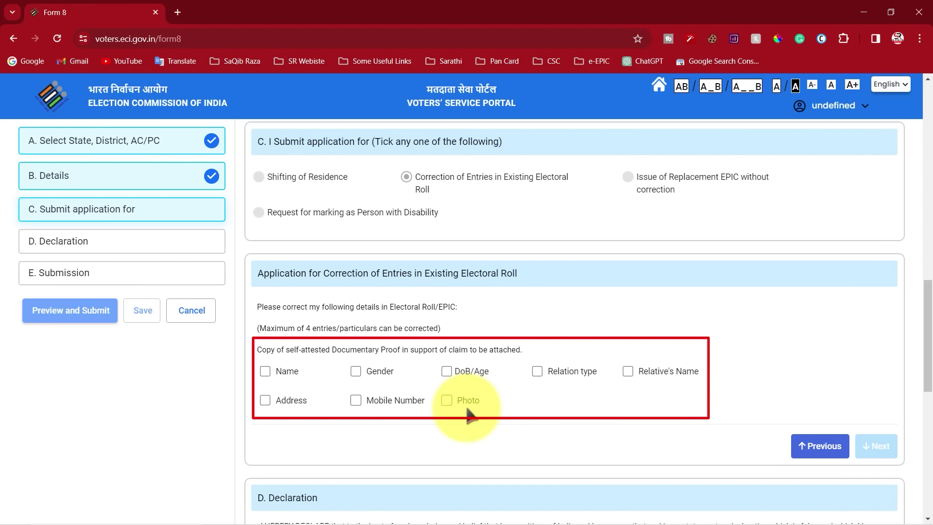
Tick Relative's Name, enter 'Mo' as the relative's first name, and confirm it prints on EPIC.
{"action": "left_click", "coordinate": [627, 370]}
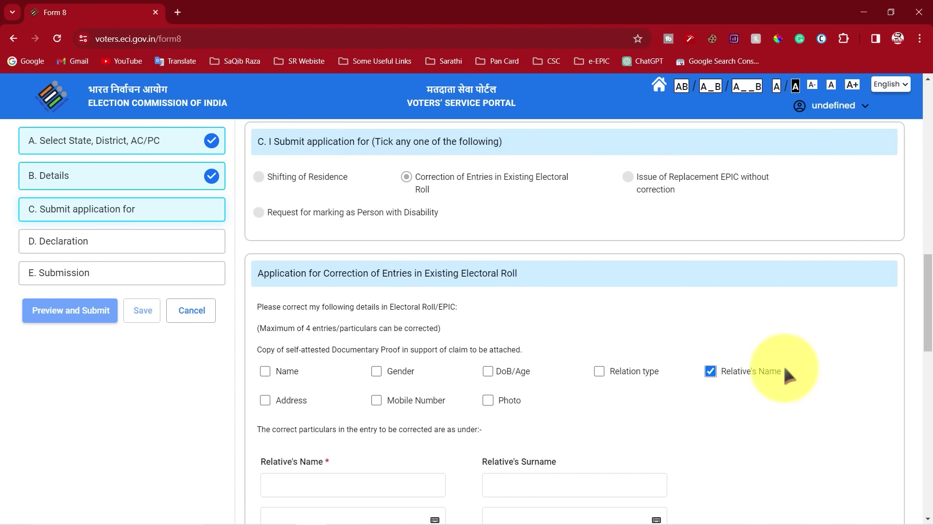
{"action": "scroll", "coordinate": [782, 364], "scroll_direction": "down", "scroll_amount": 3}
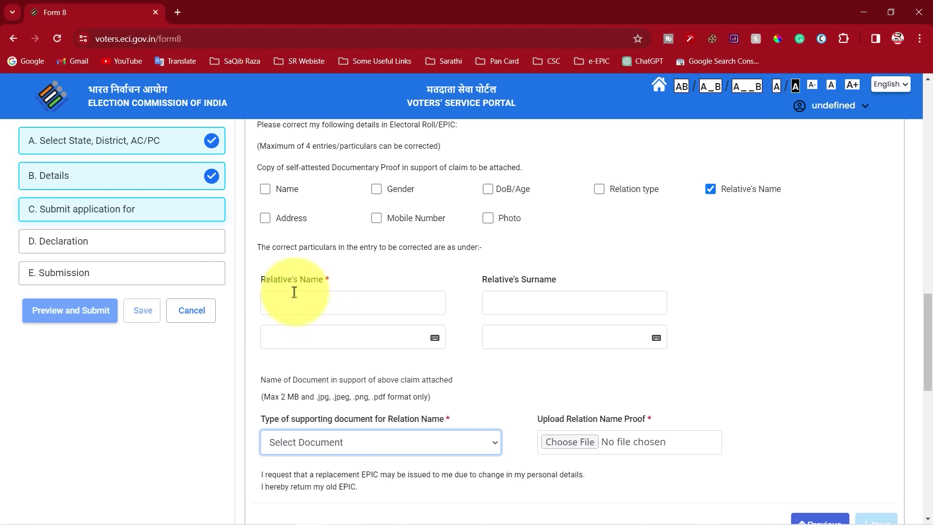
{"action": "left_click", "coordinate": [336, 300]}
{"action": "type", "text": "Mo"}
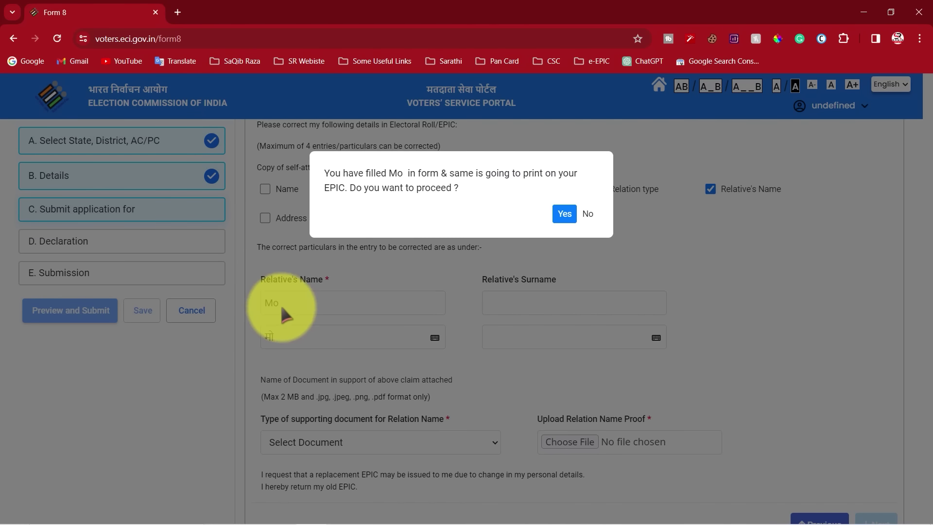
{"action": "left_click_drag", "start_coordinate": [389, 175], "coordinate": [483, 175]}
{"action": "left_click", "coordinate": [563, 214]}
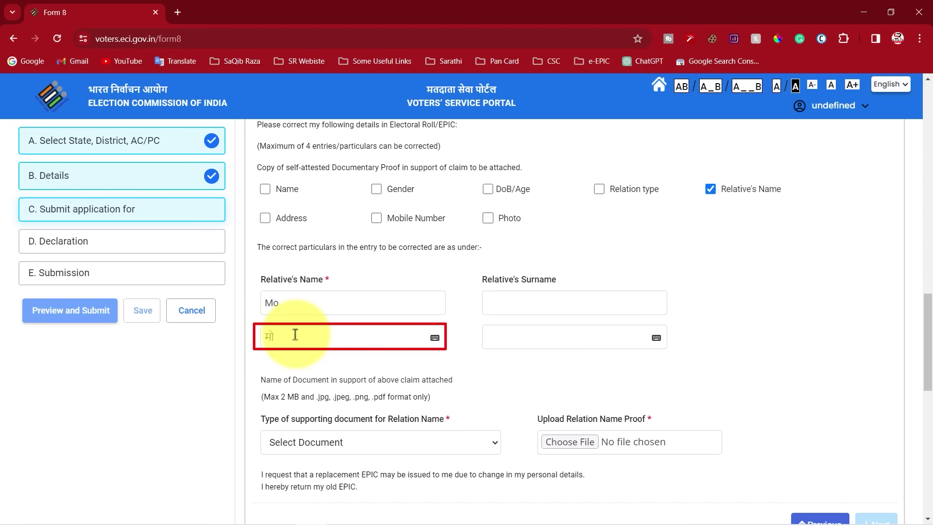
Dismiss the Hindi Inscript keyboard and enter 'Rafik' as the relative's surname.
{"action": "left_click", "coordinate": [435, 338]}
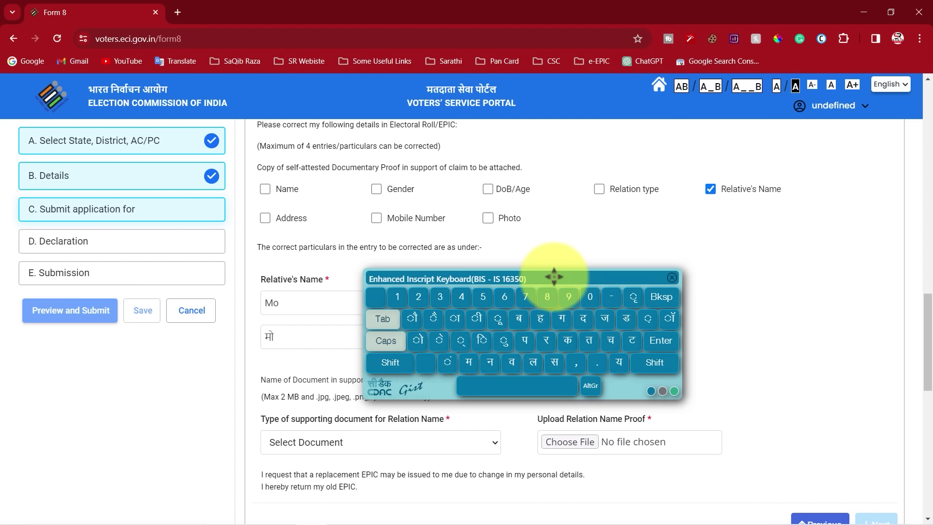
{"action": "left_click_drag", "start_coordinate": [554, 277], "coordinate": [604, 285]}
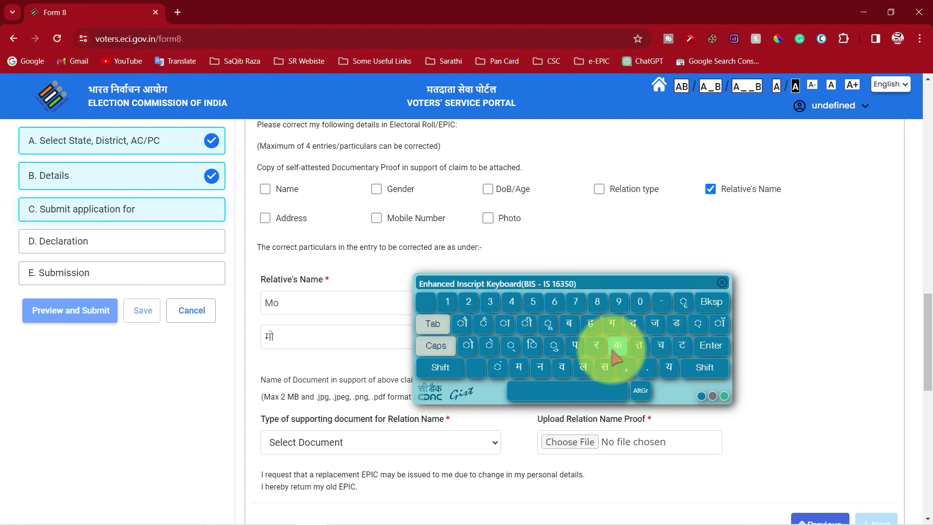
{"action": "left_click", "coordinate": [707, 346]}
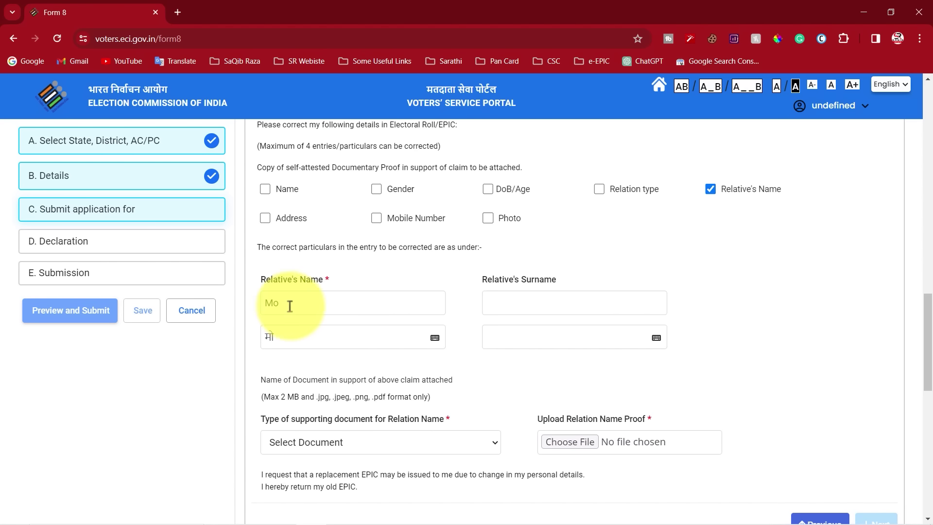
{"action": "left_click", "coordinate": [545, 299]}
{"action": "type", "text": "Rafik"}
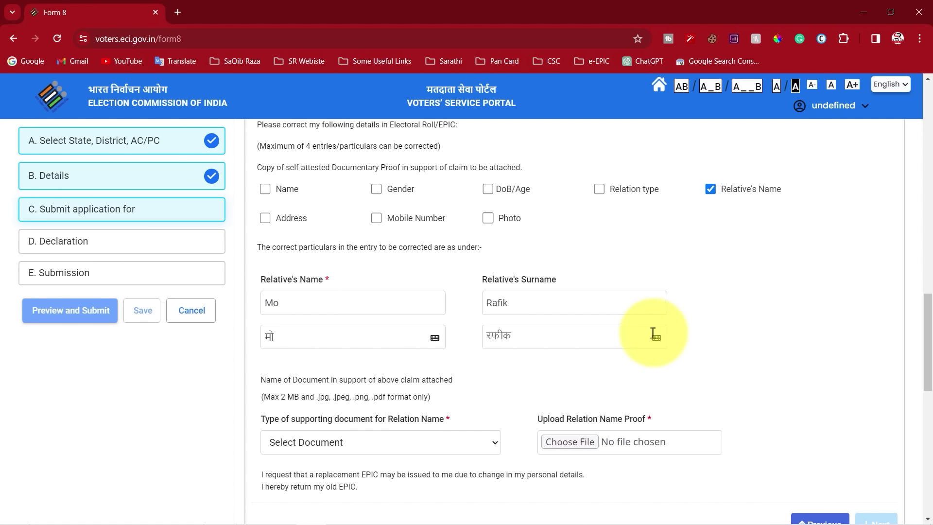
{"action": "scroll", "coordinate": [655, 337], "scroll_direction": "down", "scroll_amount": 1}
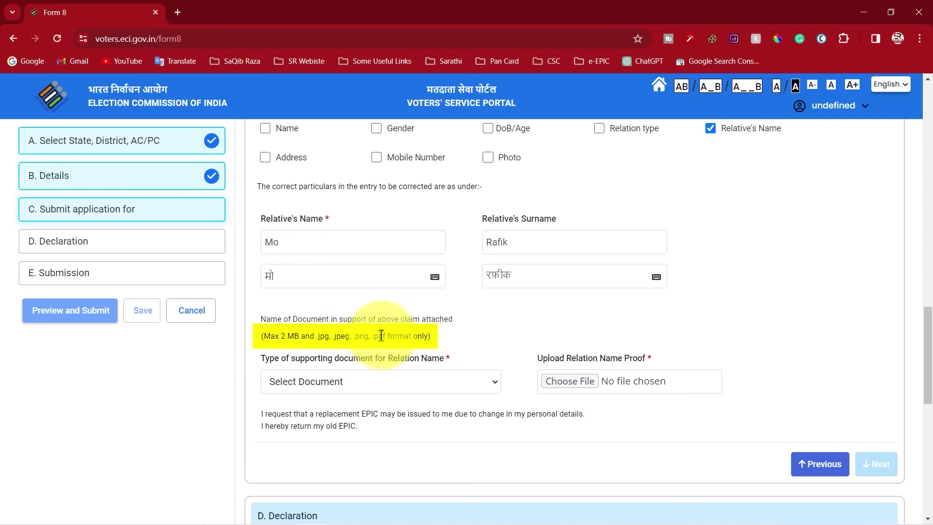
Choose Aadhaar Card as the relation-name proof type and upload aadhar.pdf.
{"action": "left_click", "coordinate": [339, 381]}
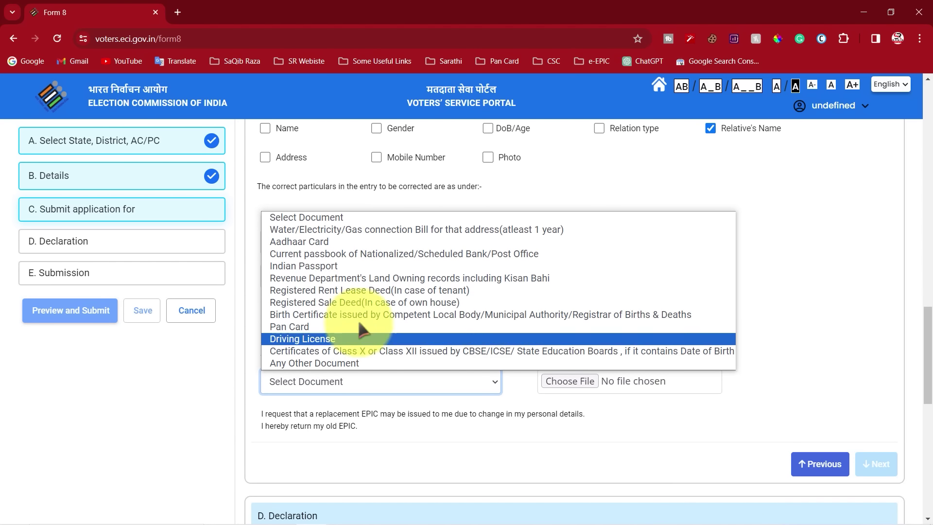
{"action": "left_click", "coordinate": [321, 241]}
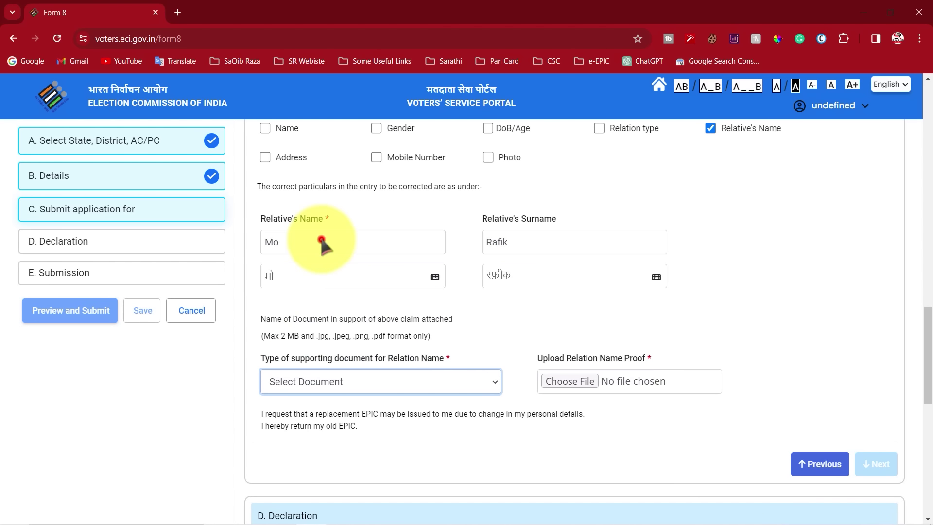
{"action": "left_click", "coordinate": [566, 379]}
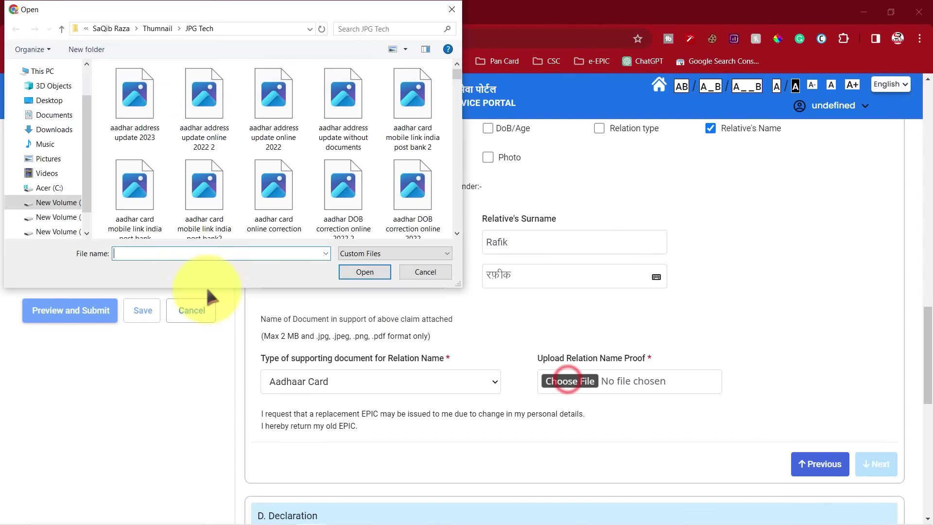
{"action": "left_click", "coordinate": [206, 97]}
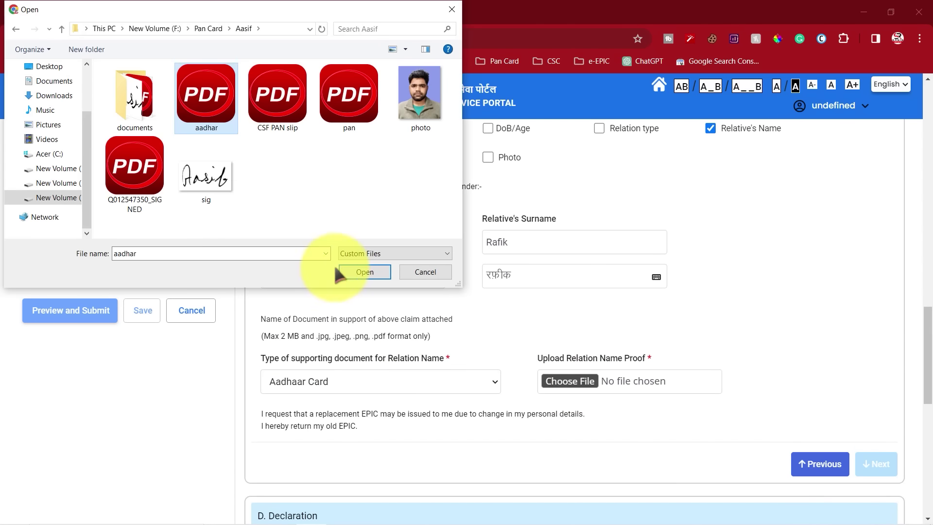
{"action": "left_click", "coordinate": [363, 272]}
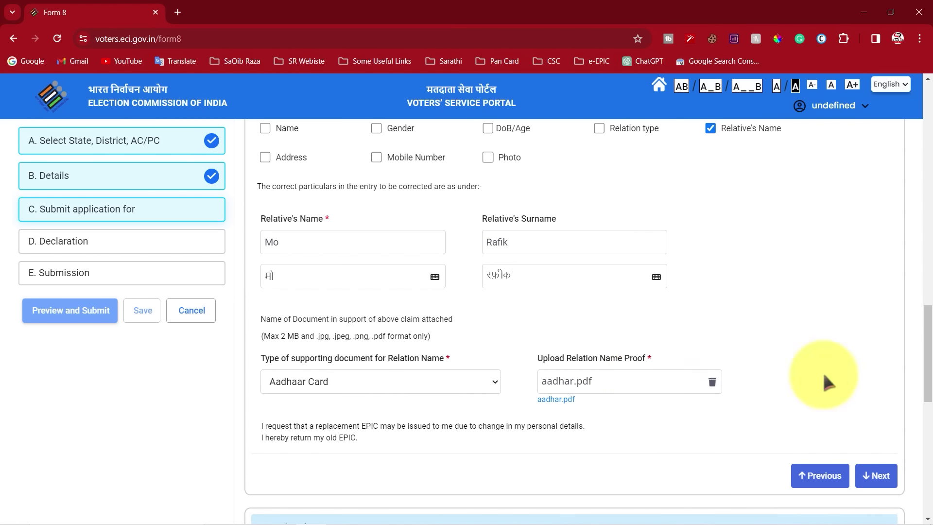
{"action": "scroll", "coordinate": [680, 340], "scroll_direction": "up", "scroll_amount": 1}
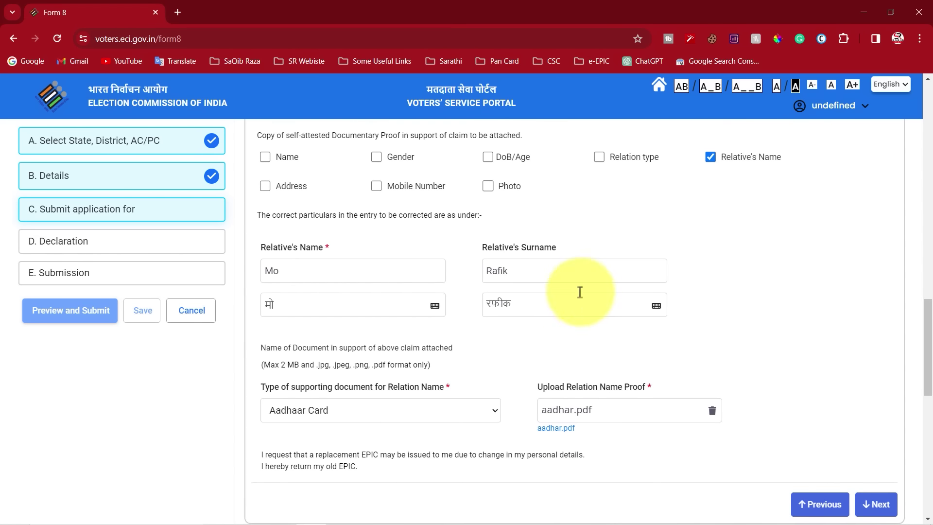
Tick Name for correction and look through the Relation Name document-type list.
{"action": "left_click", "coordinate": [265, 155]}
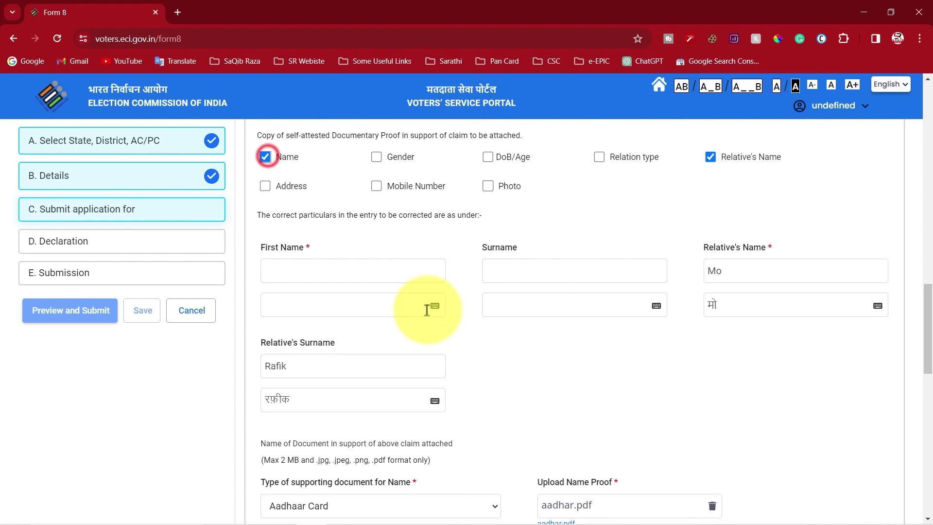
{"action": "scroll", "coordinate": [777, 315], "scroll_direction": "down", "scroll_amount": 5}
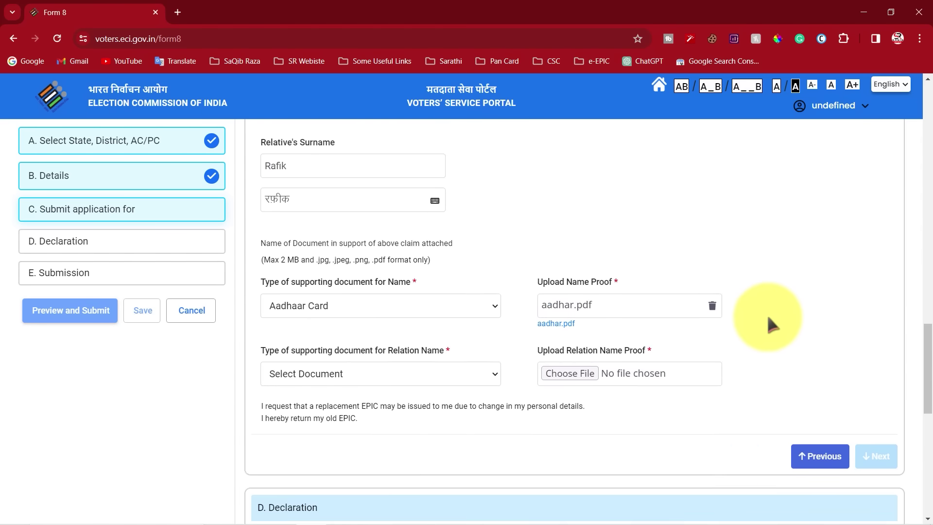
{"action": "left_click", "coordinate": [364, 330]}
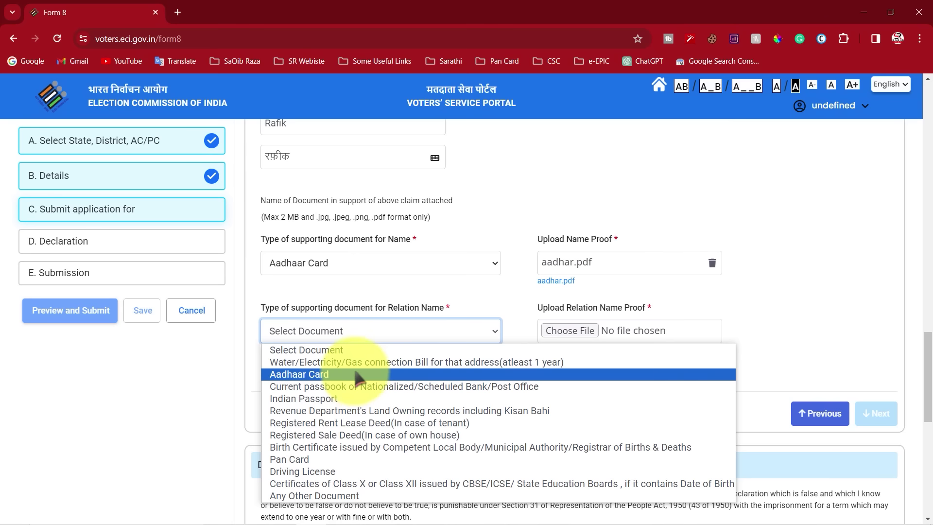
{"action": "scroll", "coordinate": [514, 257], "scroll_direction": "up", "scroll_amount": 5}
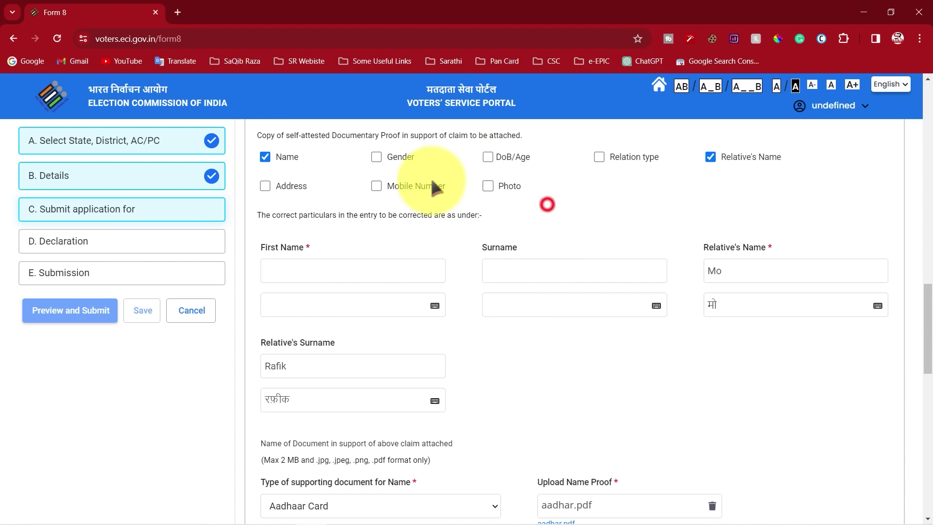
Tick DoB/Age for correction and open its document-type list, closing it without a choice.
{"action": "left_click", "coordinate": [487, 155]}
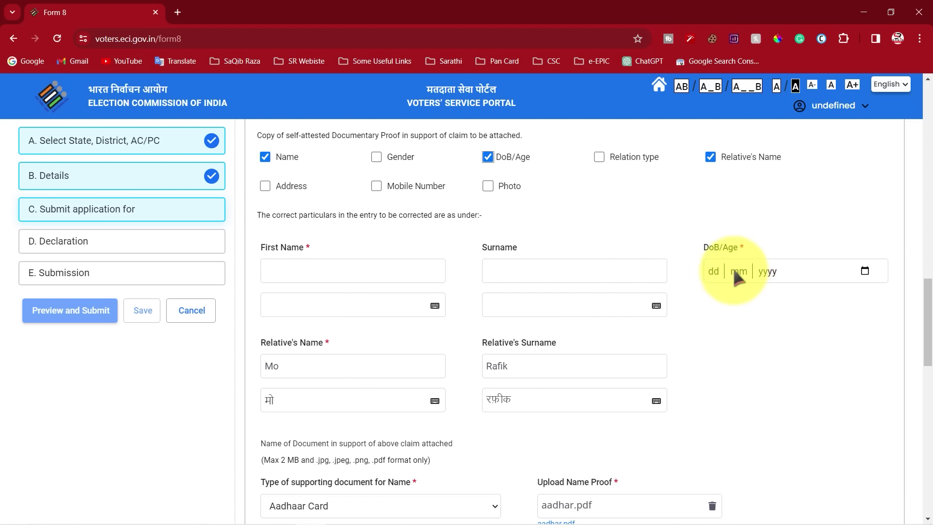
{"action": "scroll", "coordinate": [809, 276], "scroll_direction": "down", "scroll_amount": 5}
{"action": "left_click", "coordinate": [354, 332]}
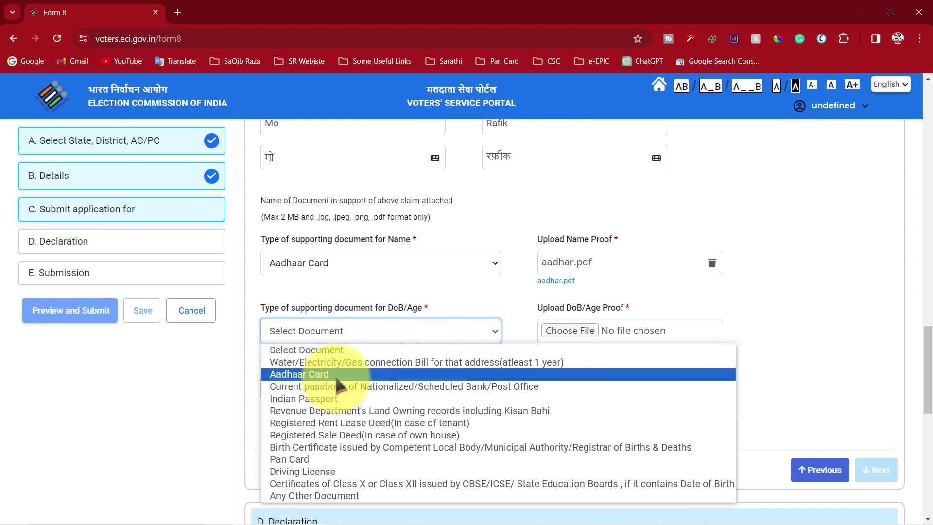
{"action": "left_click", "coordinate": [401, 291]}
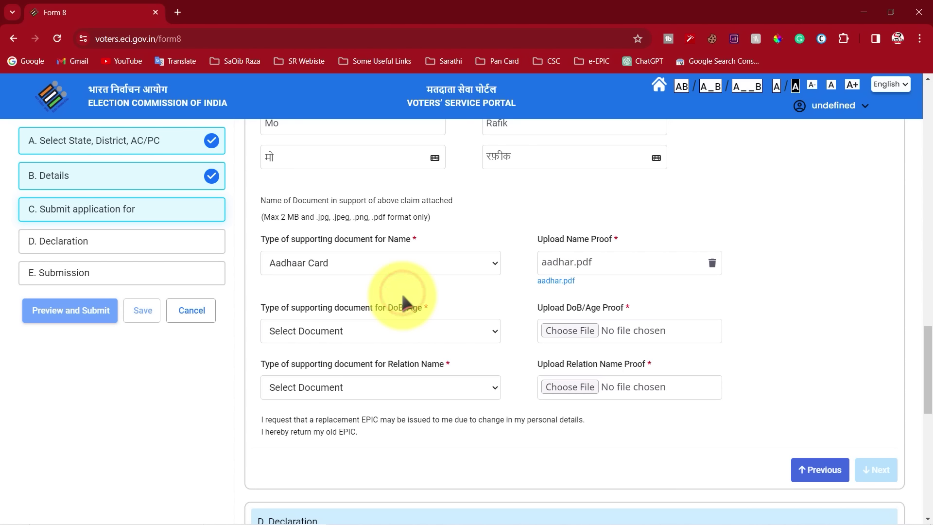